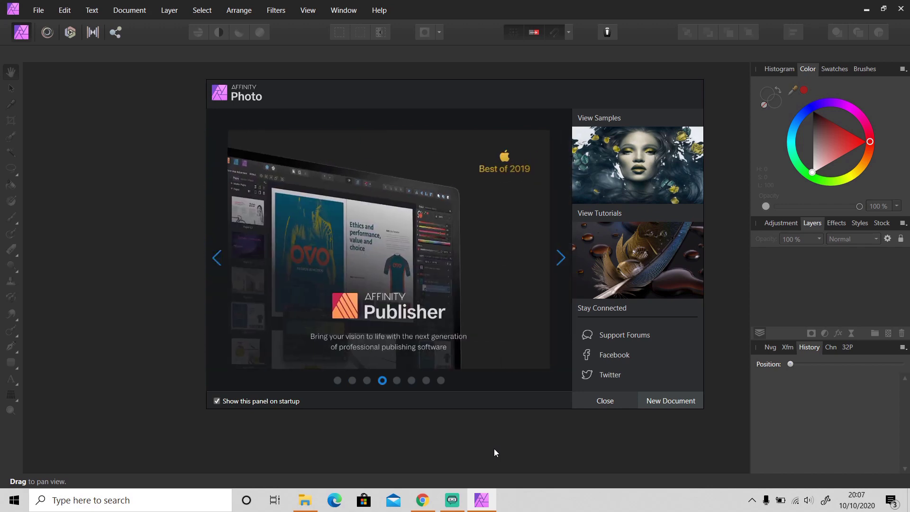
Drag the kissing-couple street photo from Downloads into Affinity Photo and minimise Explorer.
left_click(304, 500)
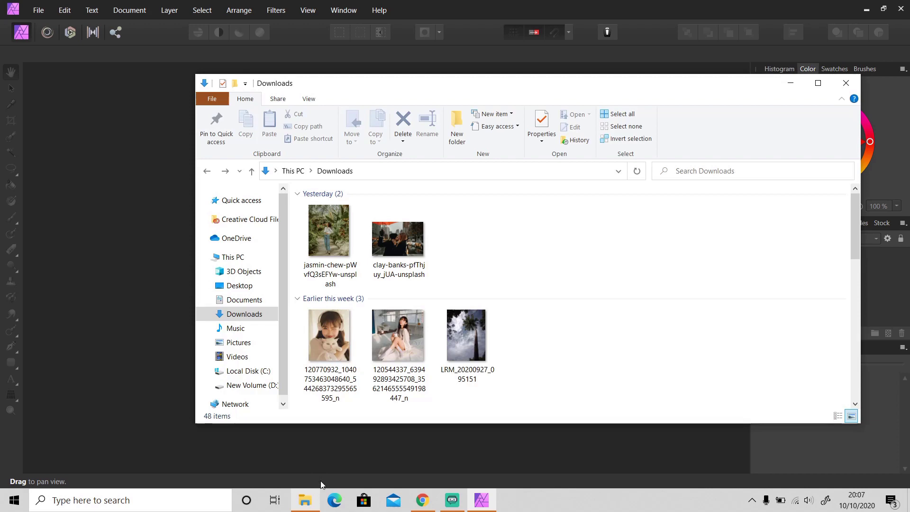
left_click_drag(394, 240, 874, 448)
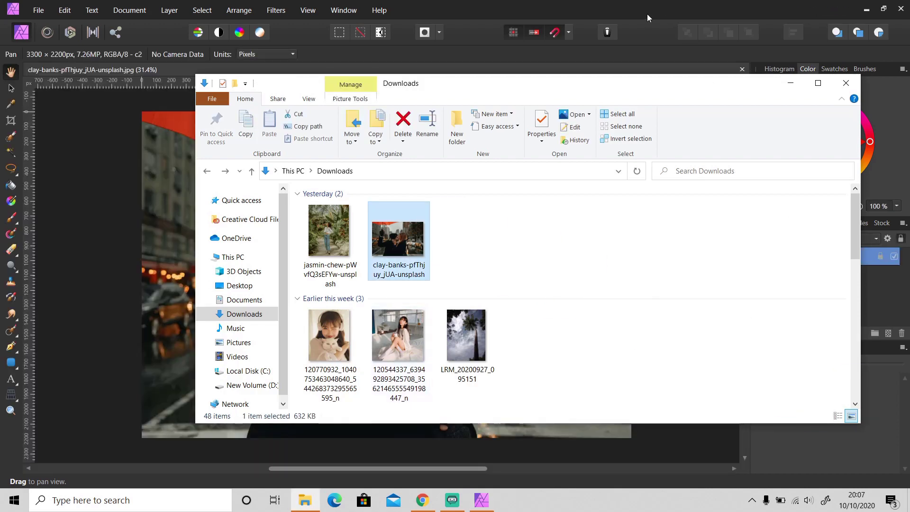
left_click(648, 13)
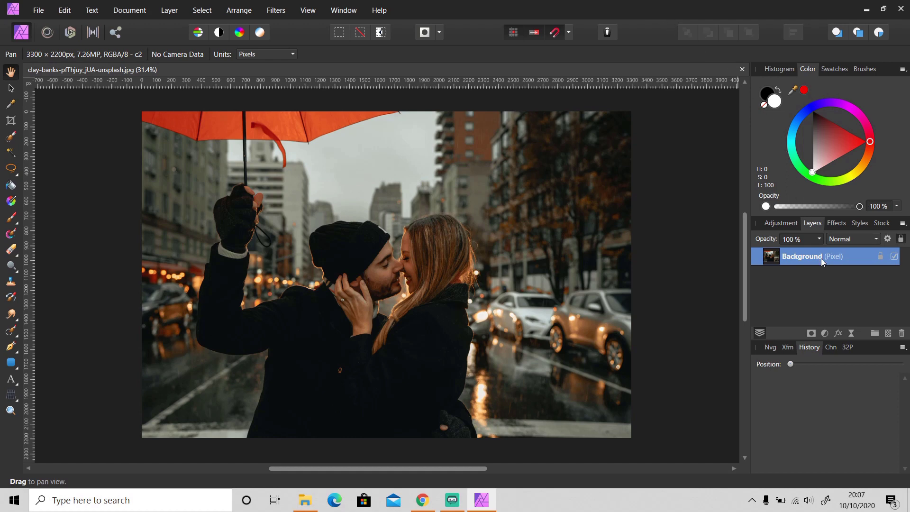
Add a Gradient Map adjustment layer over the photo from the Layers panel's Adjustments list.
left_click(824, 332)
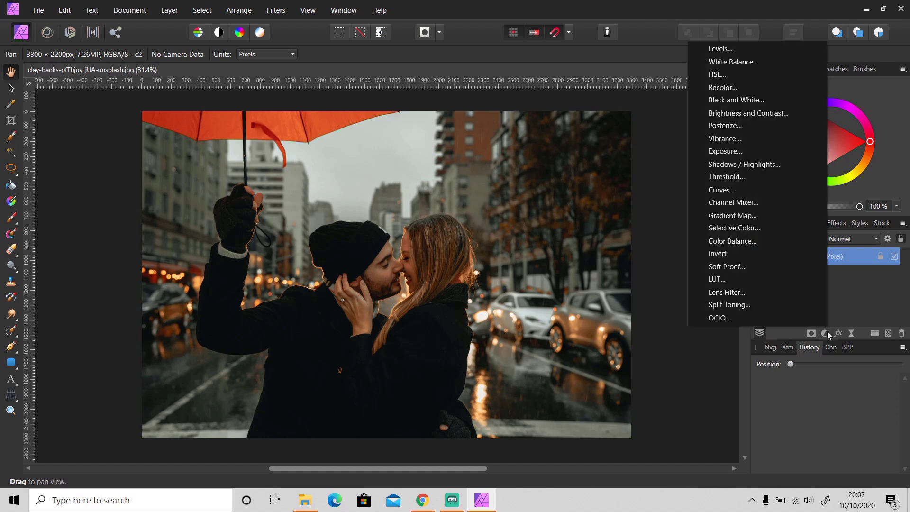
left_click(744, 217)
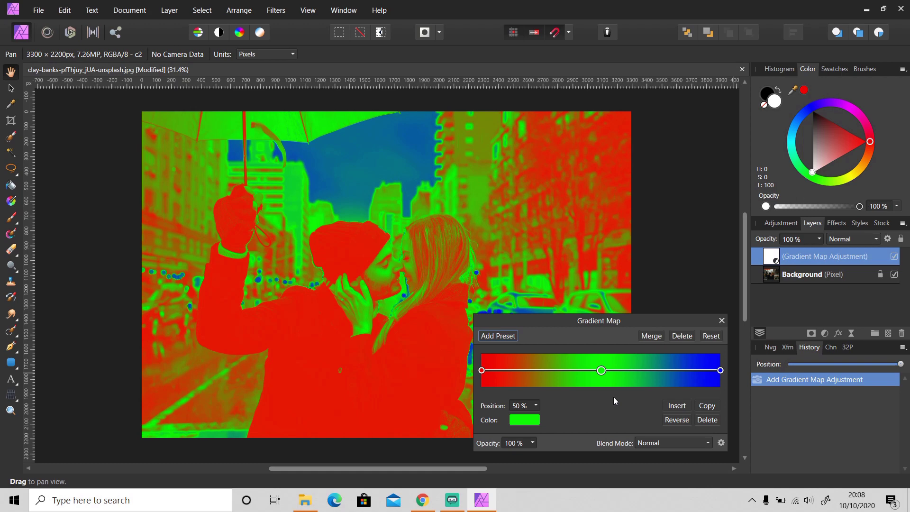
Reduce the gradient to plain red-to-blue, removing the 75% and green middle stops.
left_click(678, 406)
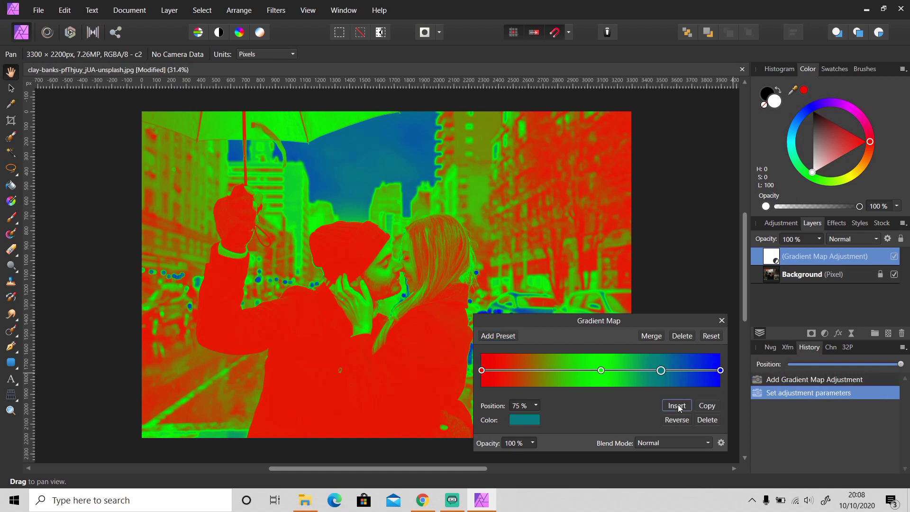
left_click(678, 422)
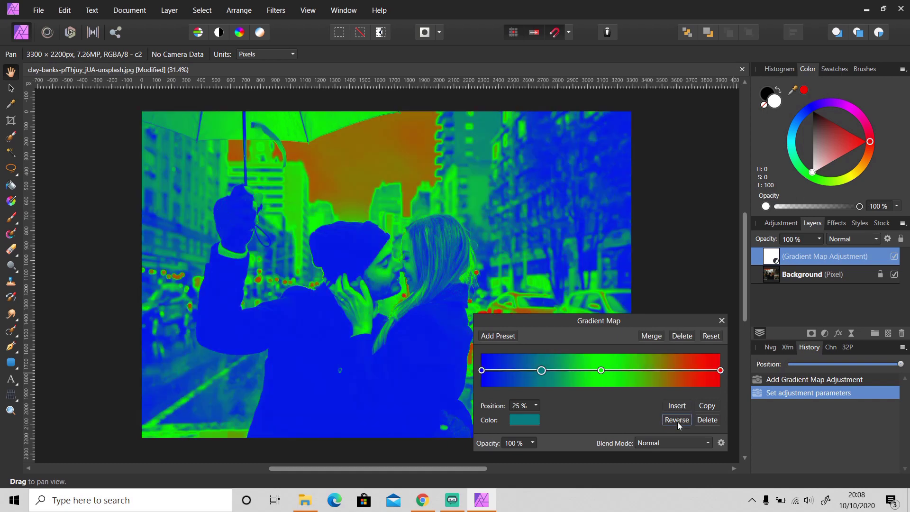
left_click(677, 420)
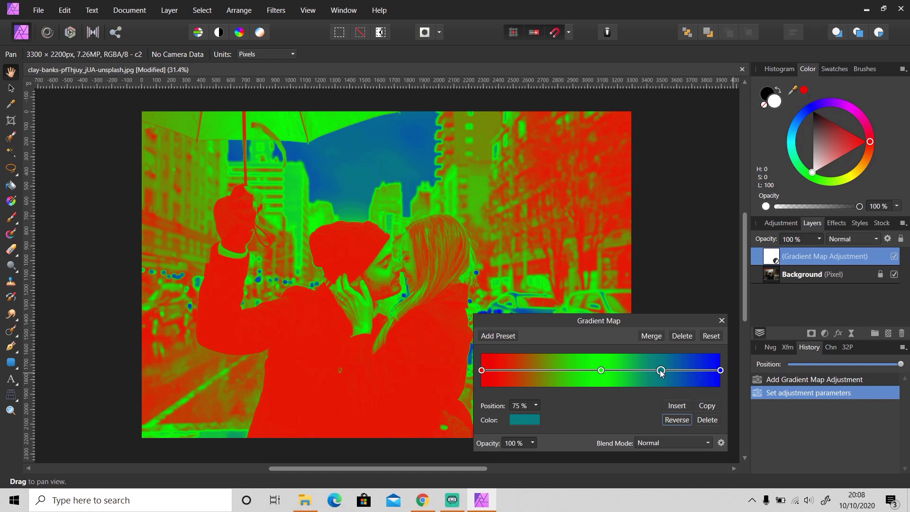
left_click(706, 420)
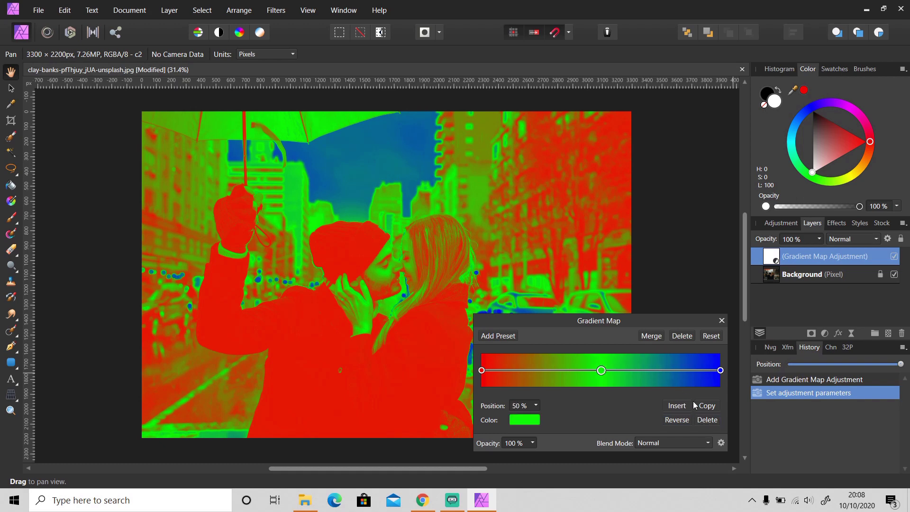
left_click(711, 421)
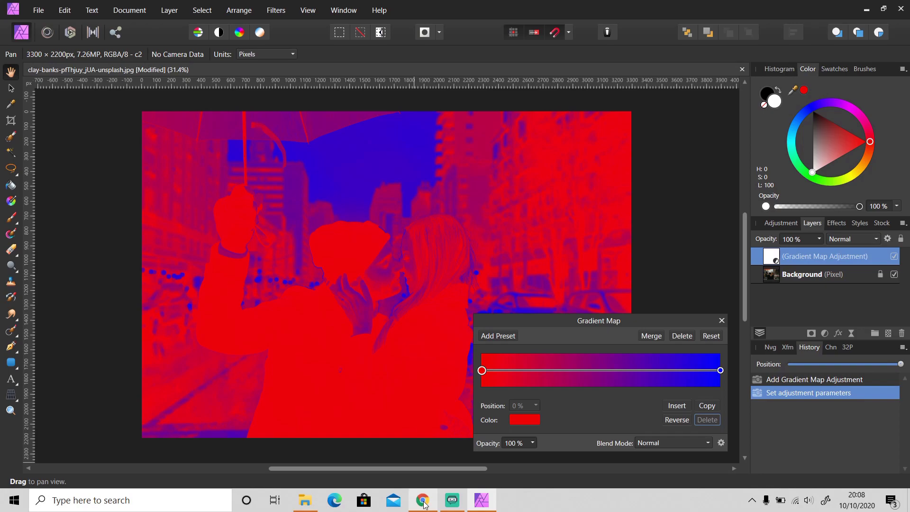
Browse both gradient articles in Chrome and return to the 30 gradients tab for Lady Lips.
mouse_move(422, 500)
left_click(386, 459)
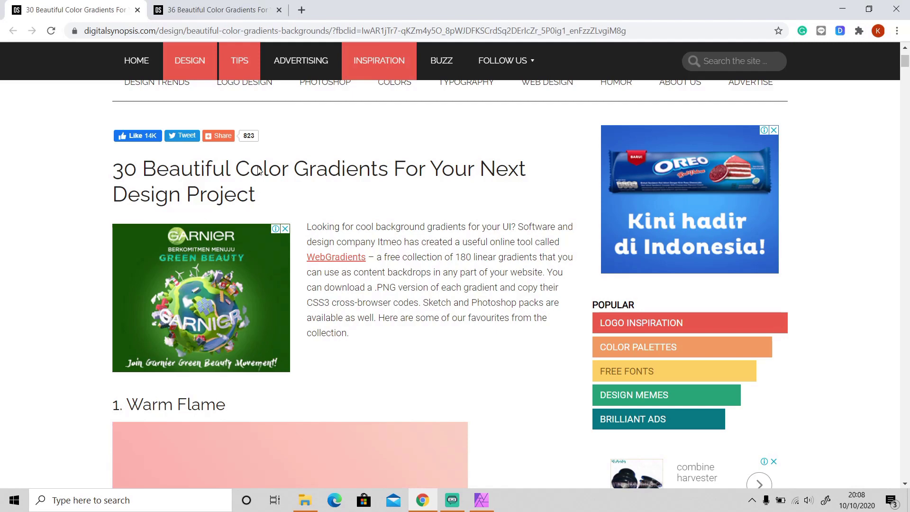
left_click(219, 9)
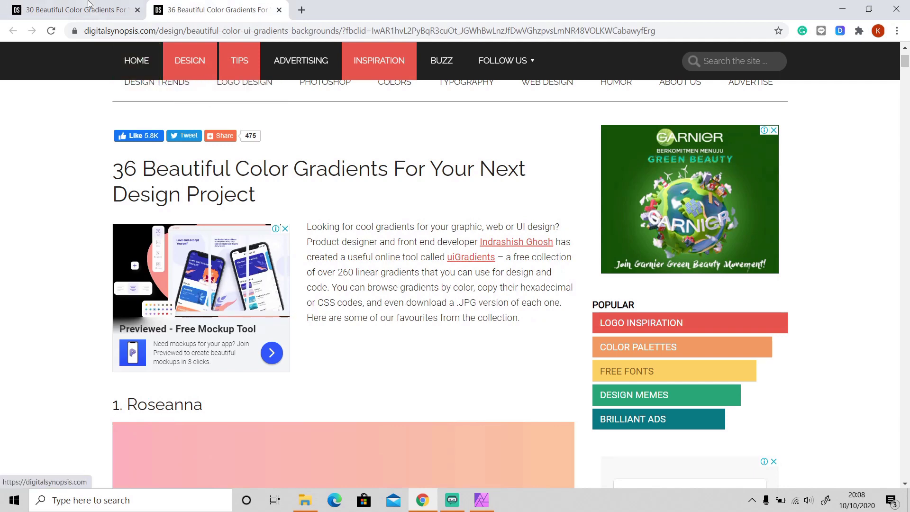
key("ctrl+shift+Tab")
scroll(258, 280, "down", 2)
scroll(258, 280, "down", 2)
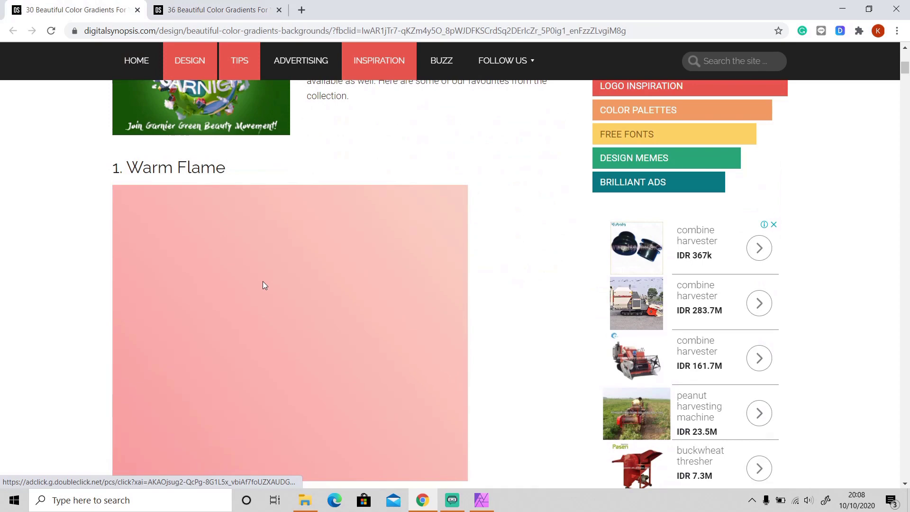
scroll(262, 280, "down", 5)
scroll(263, 282, "down", 5)
scroll(263, 282, "down", 2)
scroll(265, 285, "down", 1)
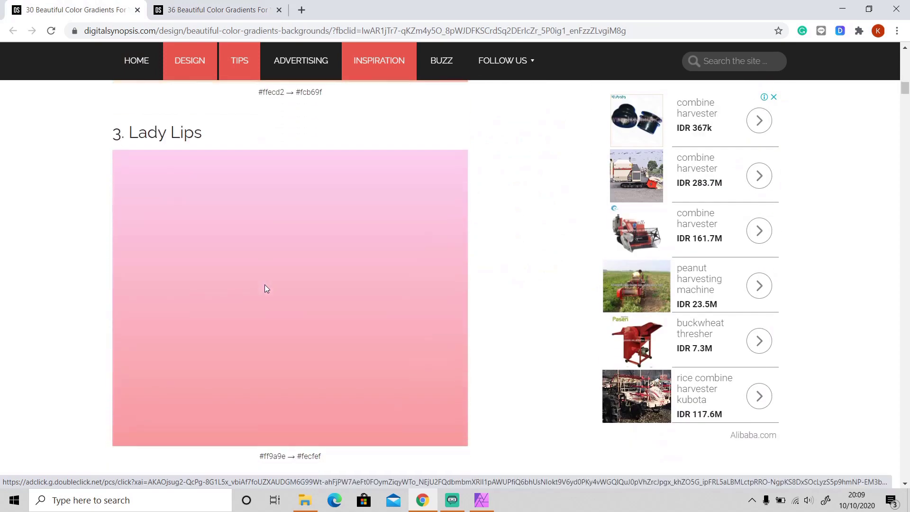
scroll(264, 285, "down", 1)
scroll(264, 284, "up", 1)
scroll(264, 287, "down", 1)
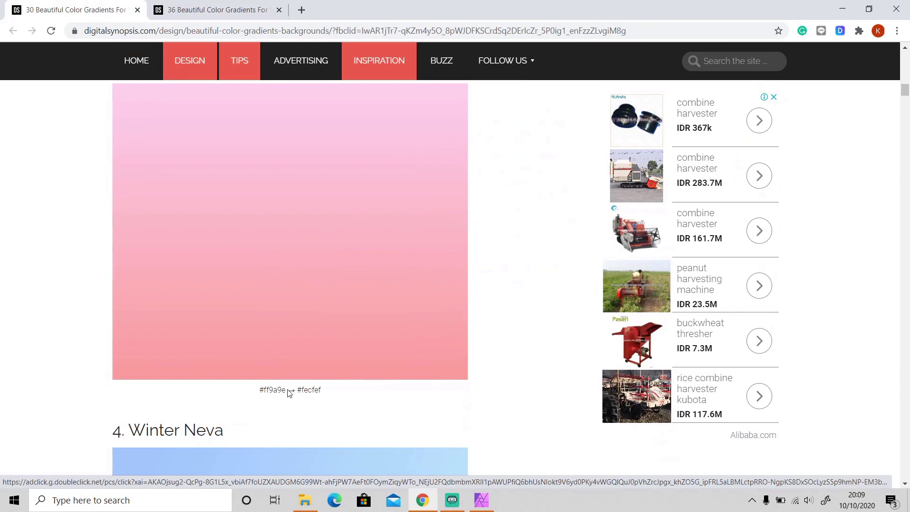
Set the gradient map's red start stop to the Lady Lips pink via RGB Hex Sliders.
left_click(481, 500)
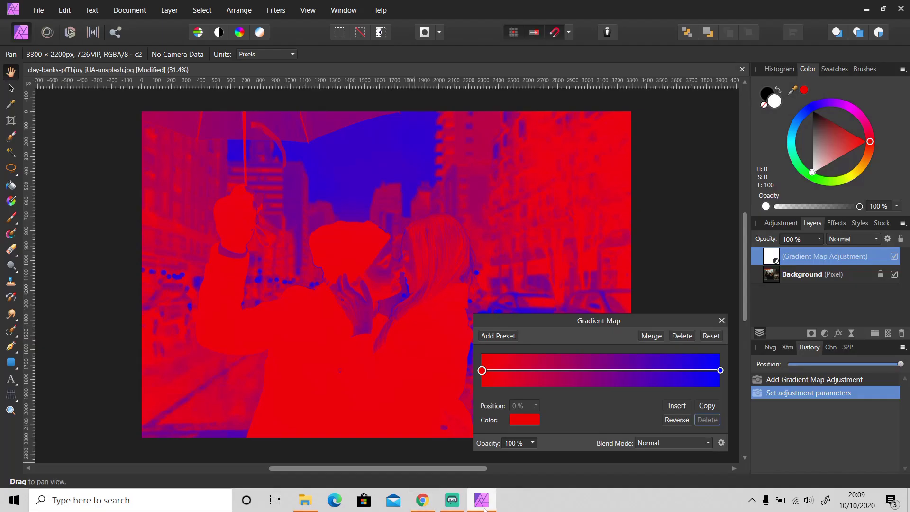
left_click(527, 421)
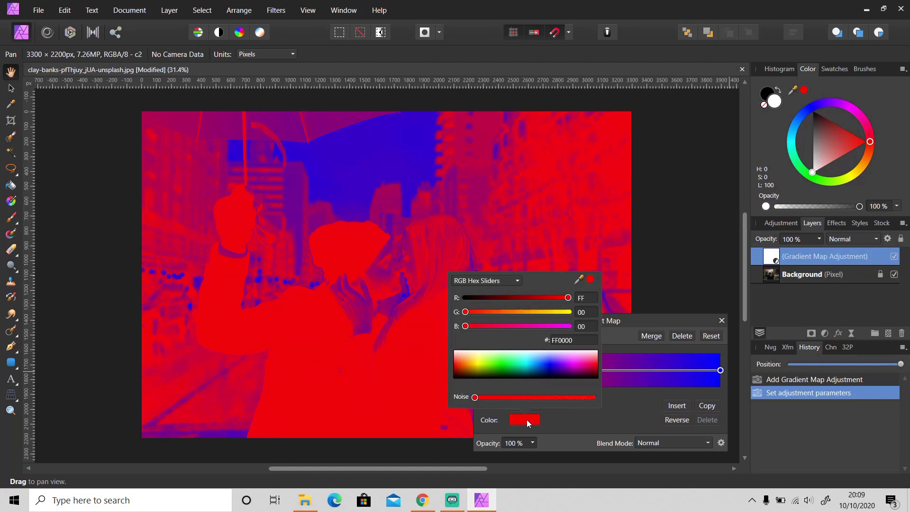
left_click(517, 282)
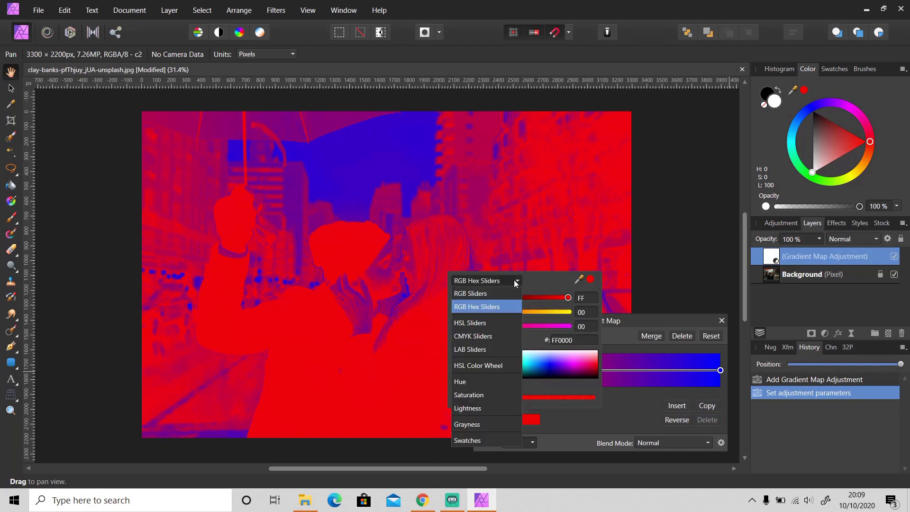
left_click(491, 308)
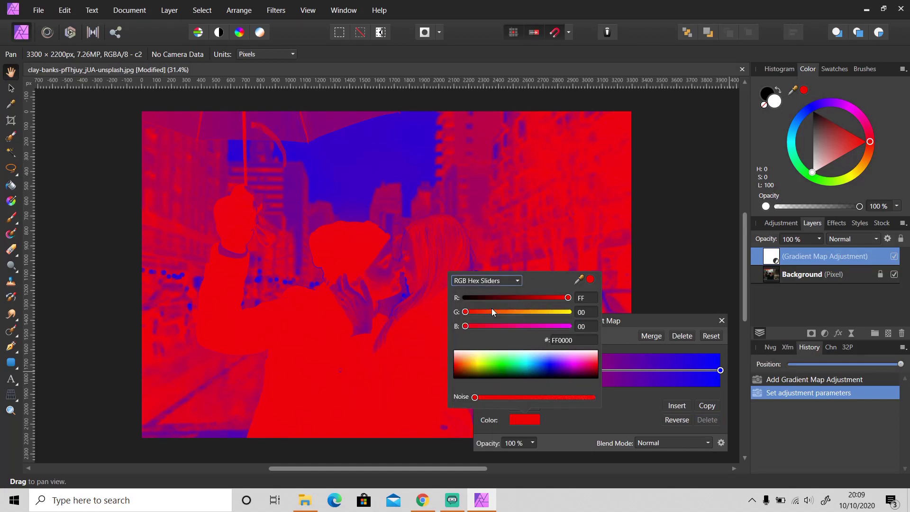
left_click(567, 341)
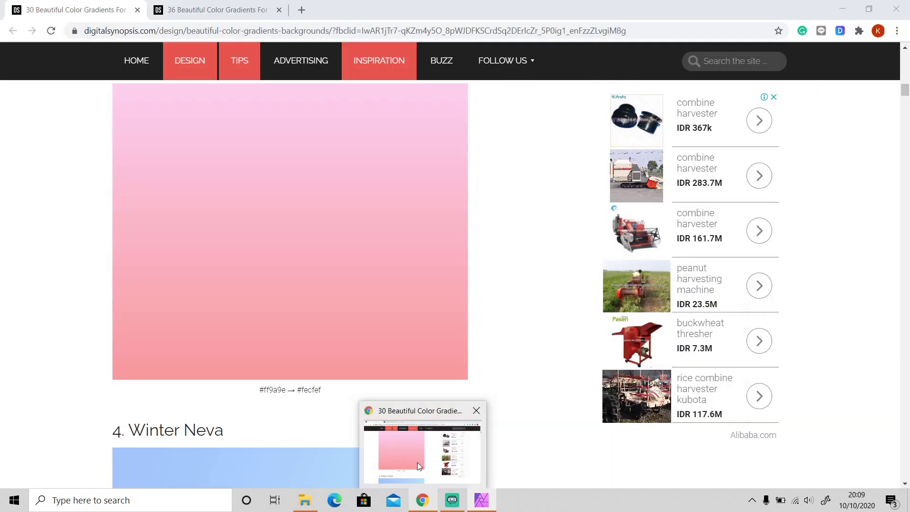
mouse_move(423, 500)
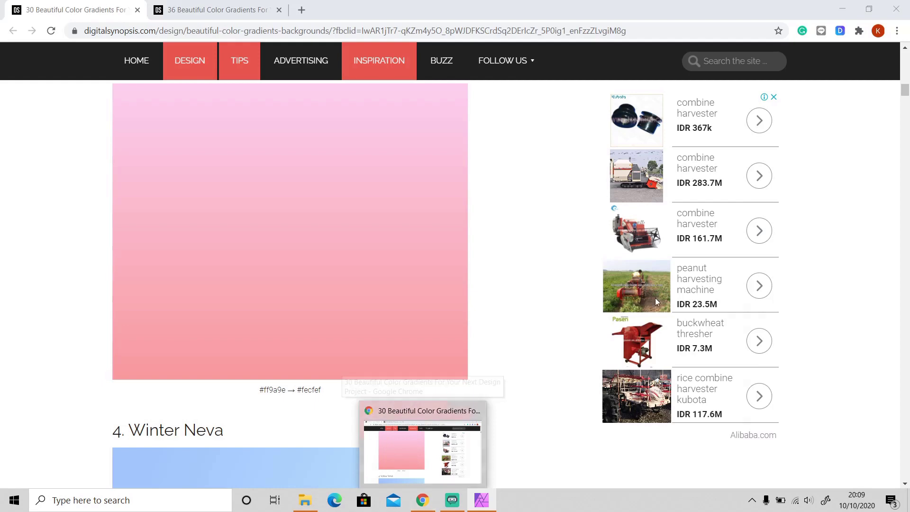
type("ff9")
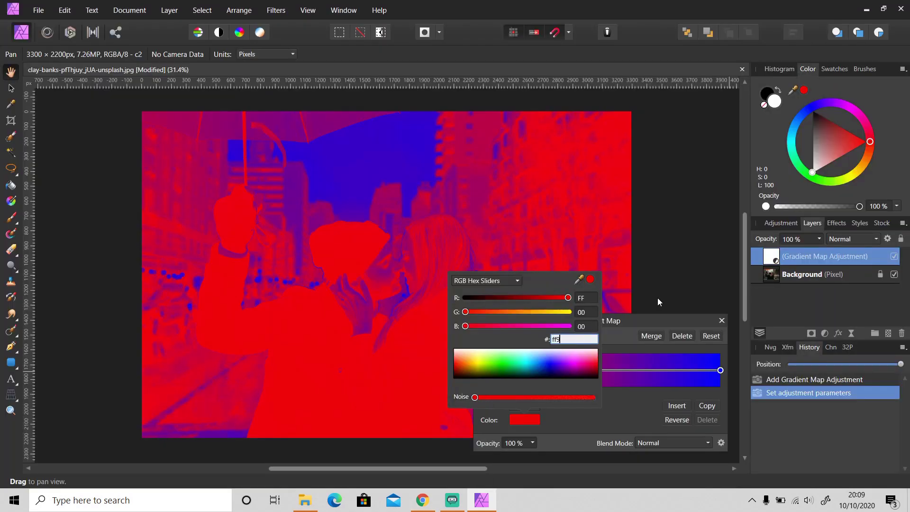
type("a9e")
key("Return")
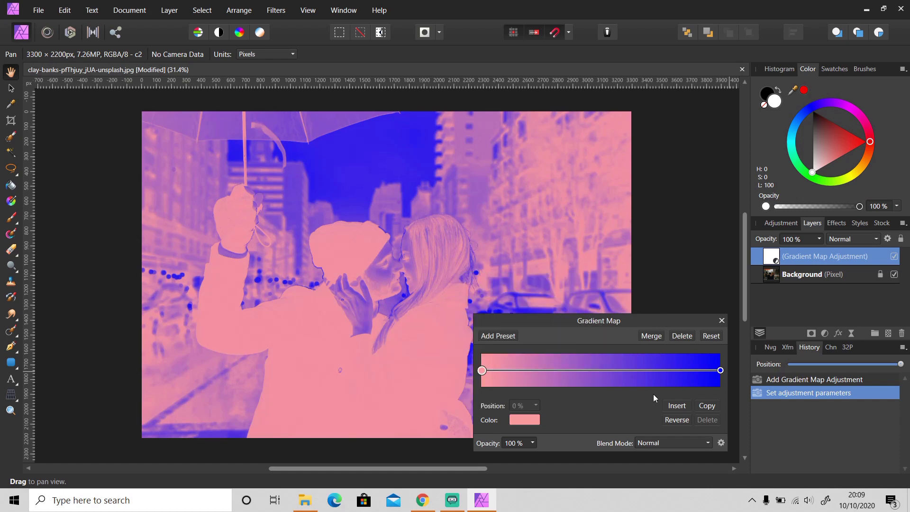
Set the gradient's blue end stop to soft pink #FECFEF, tinting the photo pink.
left_click(720, 371)
left_click(522, 421)
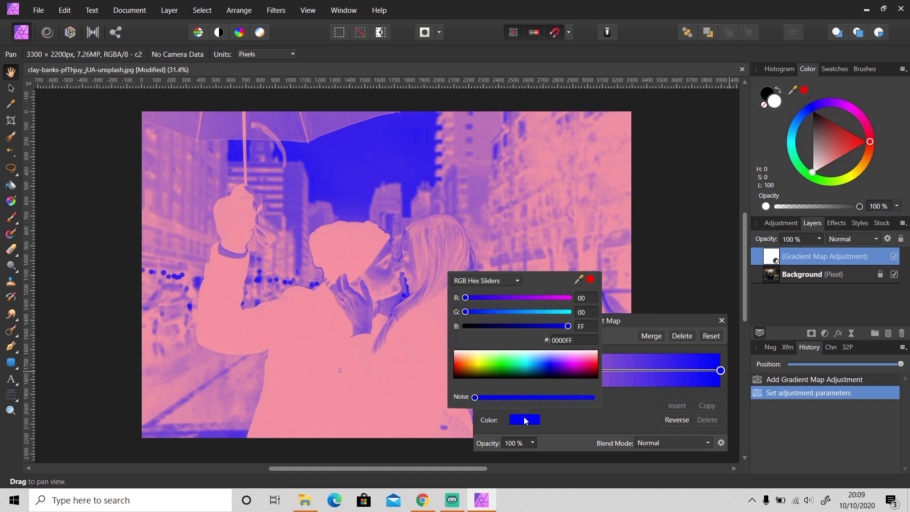
left_click(558, 340)
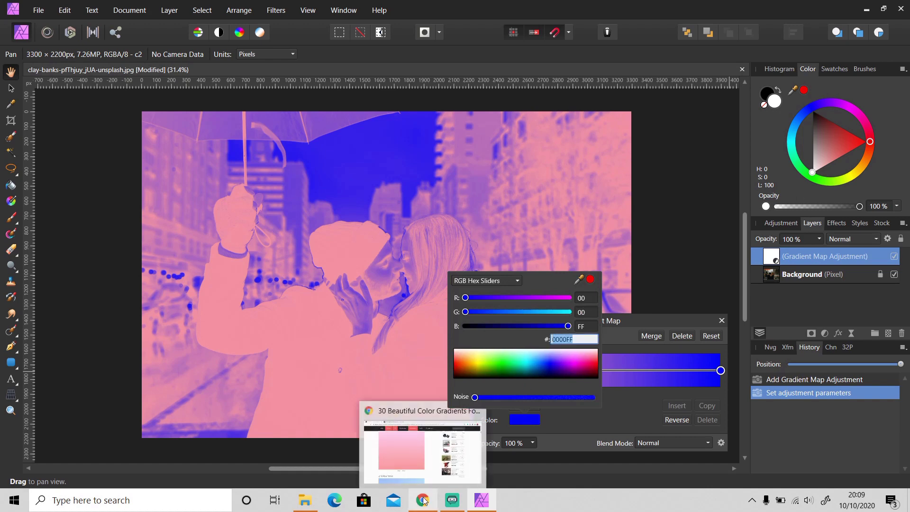
left_click(426, 451)
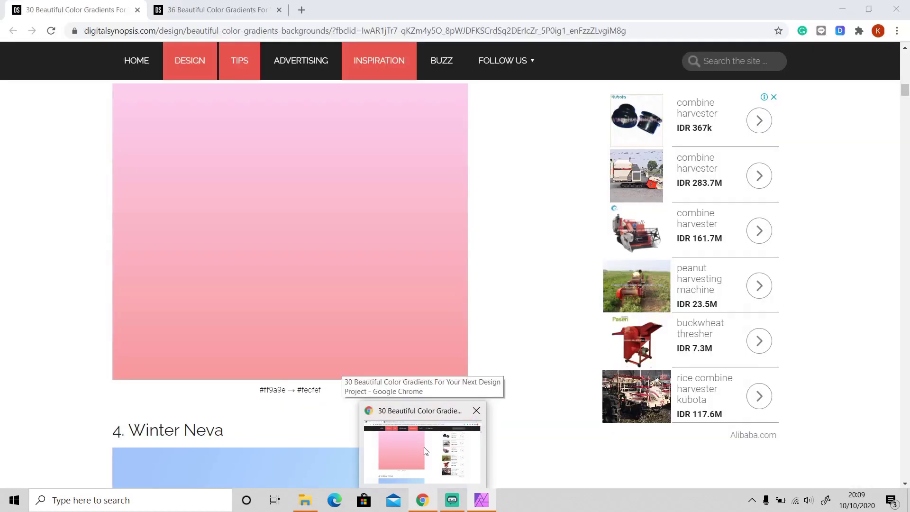
type("fec")
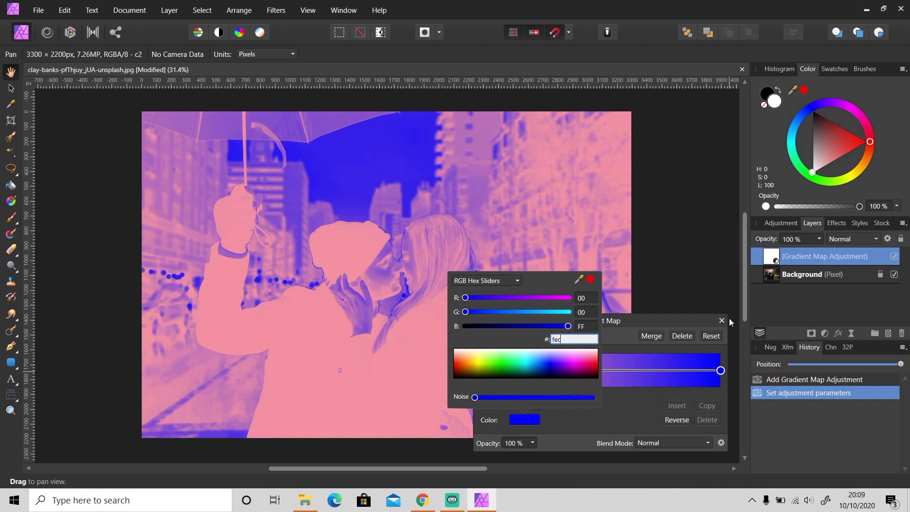
type("fef")
key("Return")
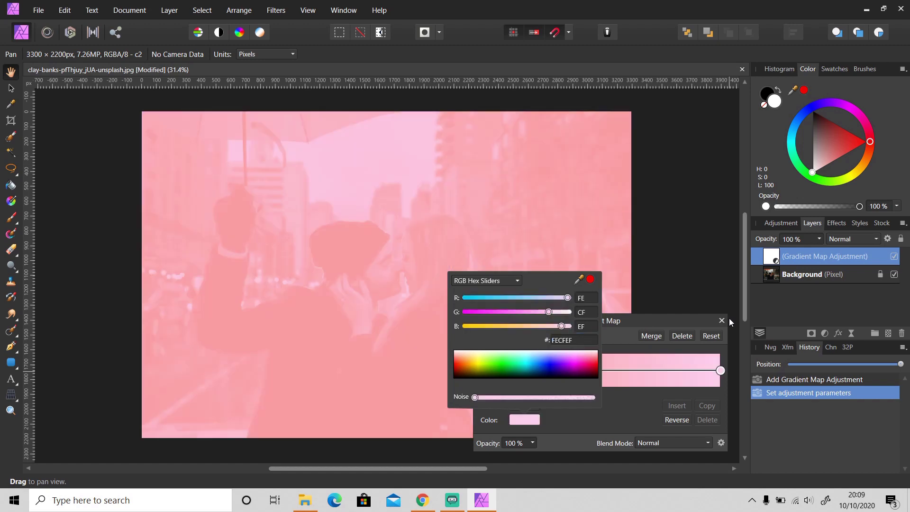
left_click(623, 405)
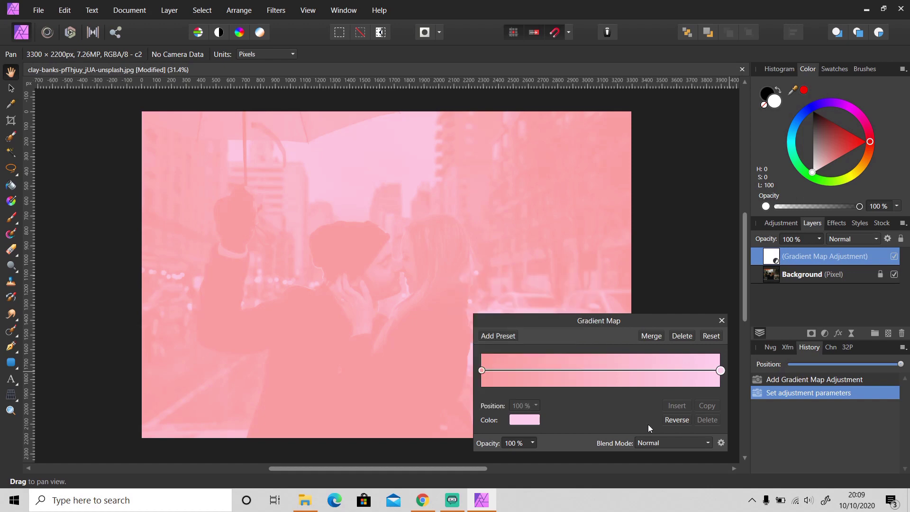
Blend the pink gradient map as Overlay at 25% opacity and toggle it to compare.
left_click(652, 442)
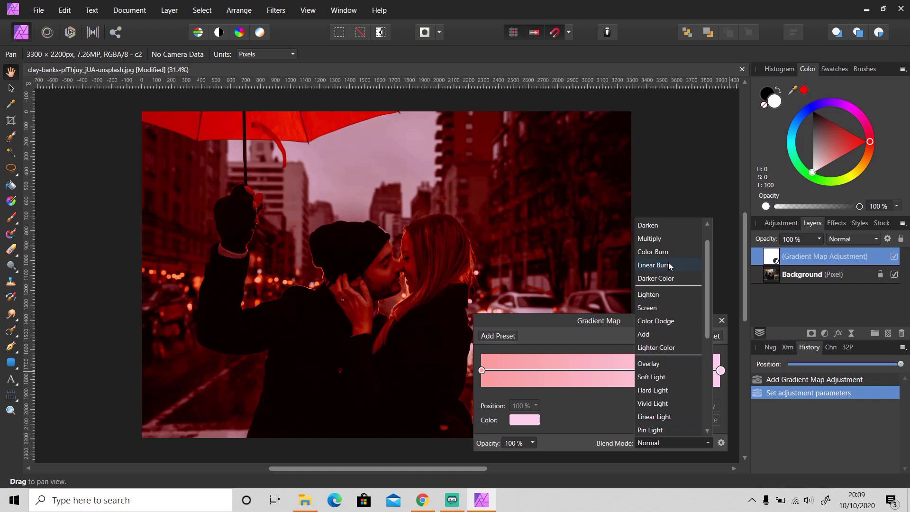
scroll(669, 265, "up", 1)
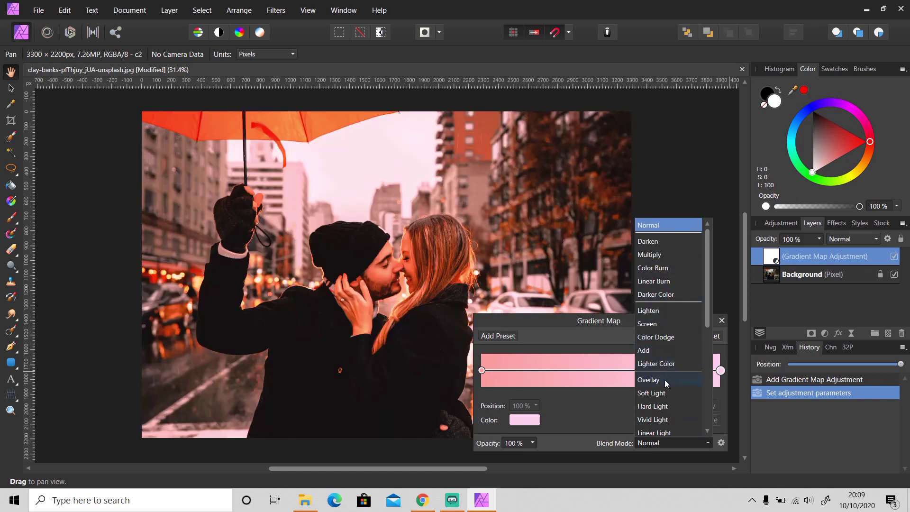
left_click(665, 380)
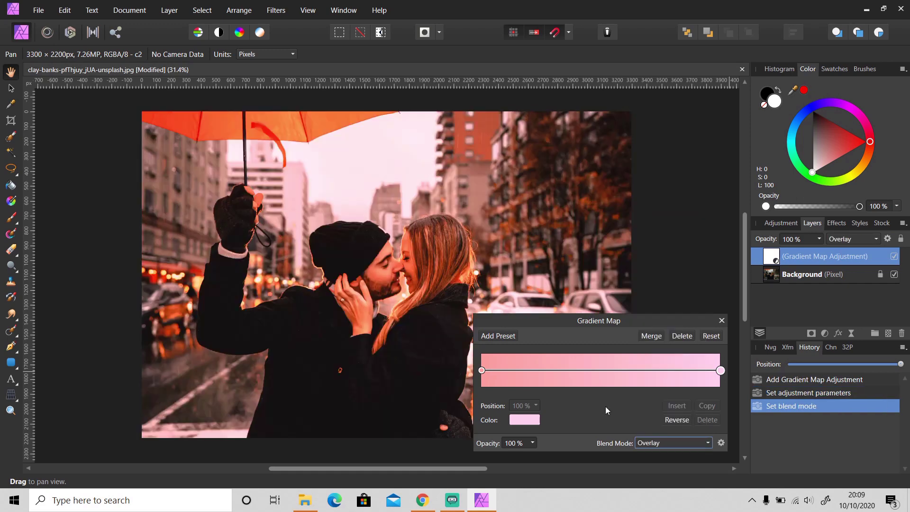
left_click(533, 442)
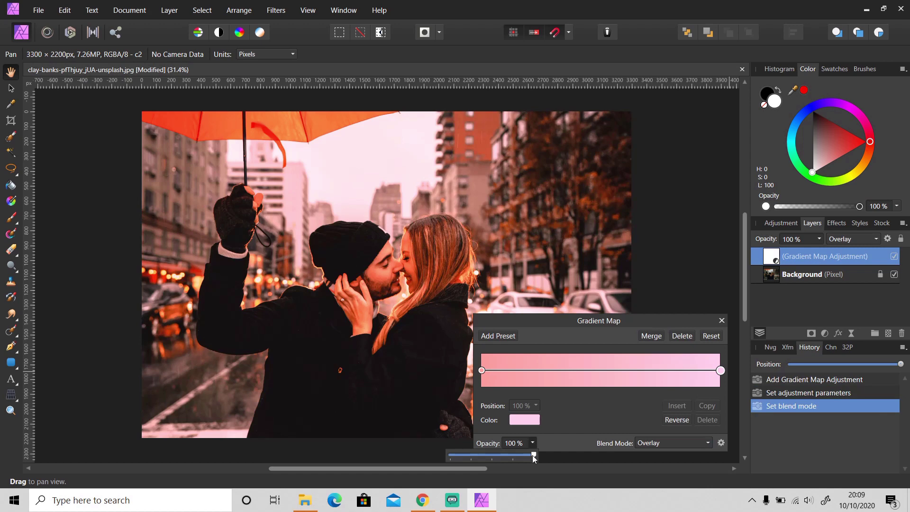
left_click_drag(534, 458, 473, 460)
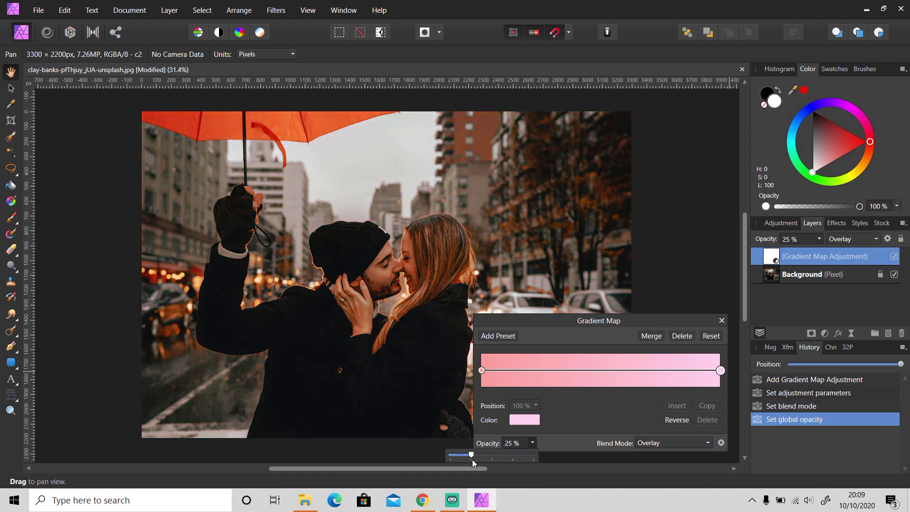
left_click(722, 319)
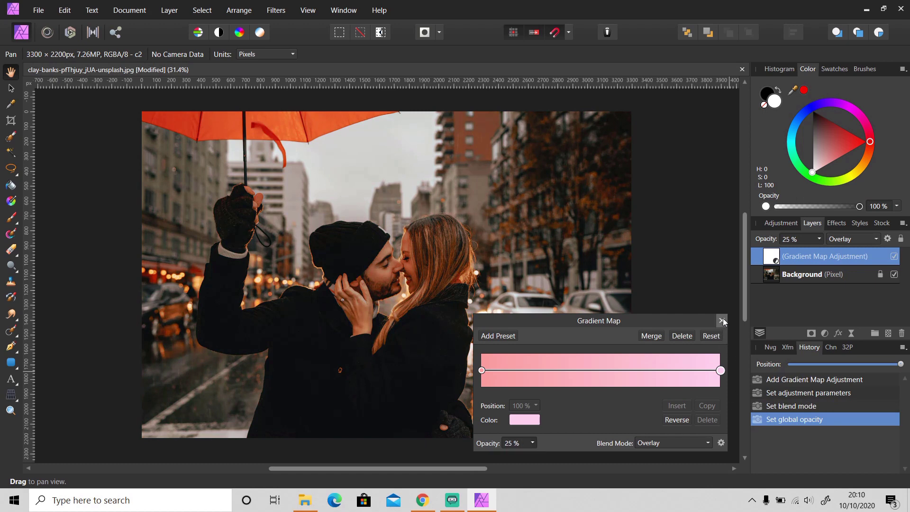
left_click(722, 320)
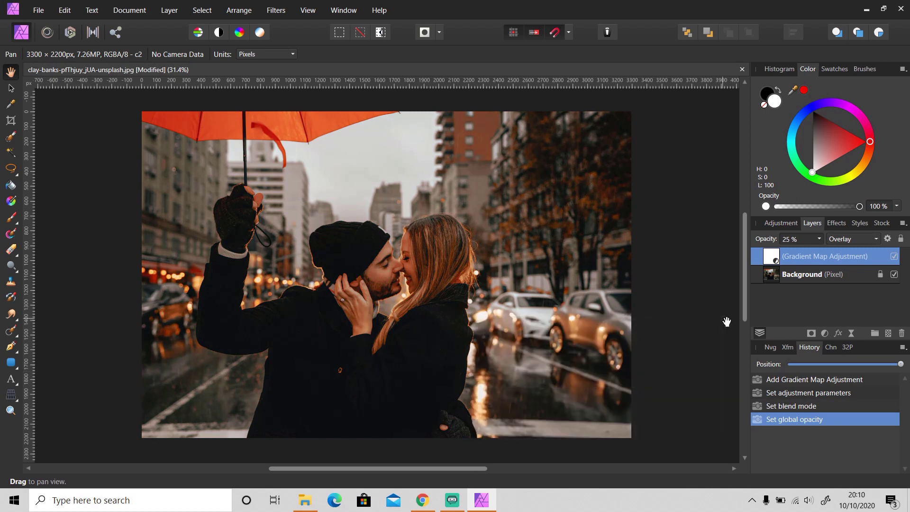
left_click(894, 256)
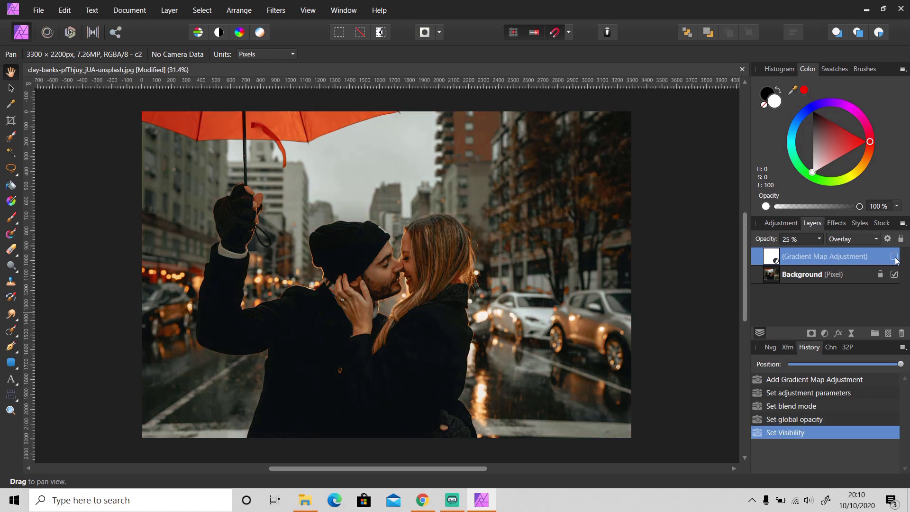
left_click(895, 257)
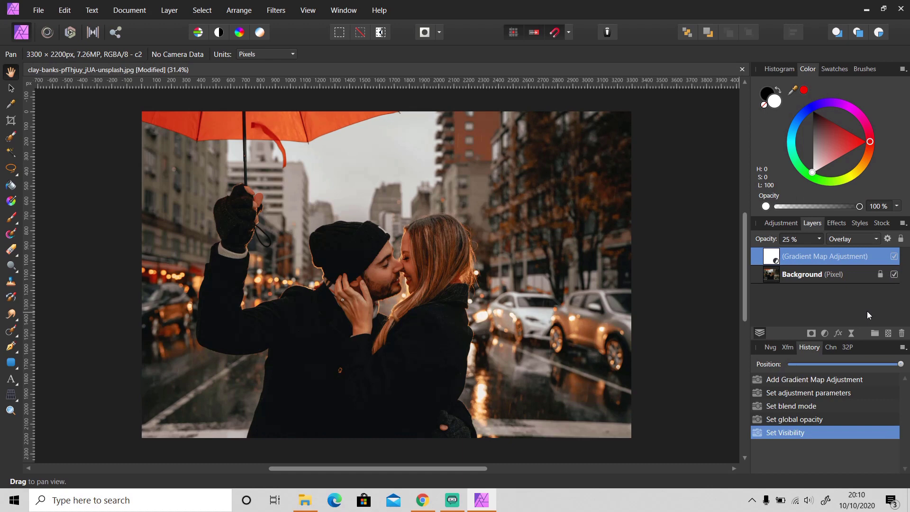
Add a second Gradient Map adjustment layer reduced to red-to-blue.
left_click(823, 332)
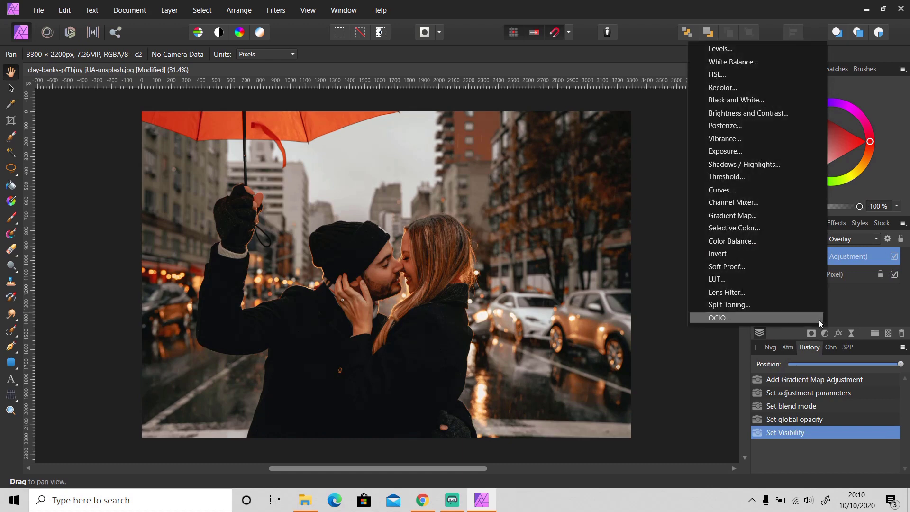
left_click(770, 217)
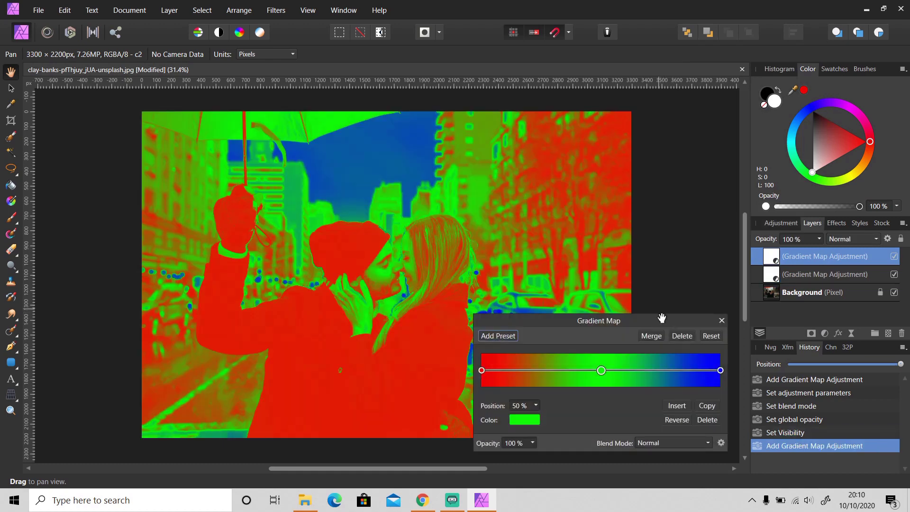
left_click(709, 419)
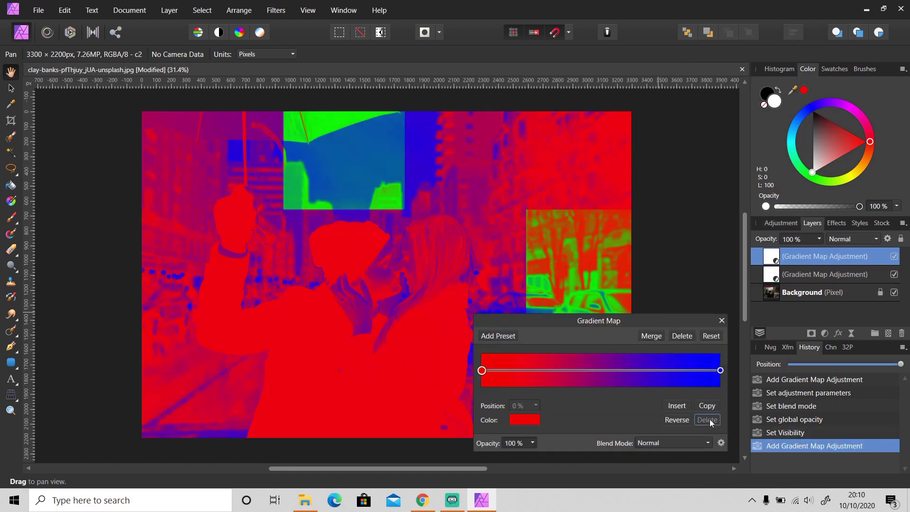
Look up the Sexy Blue gradient (#2193b0 → #6dd5ed) in the second Chrome article, then return.
left_click(423, 501)
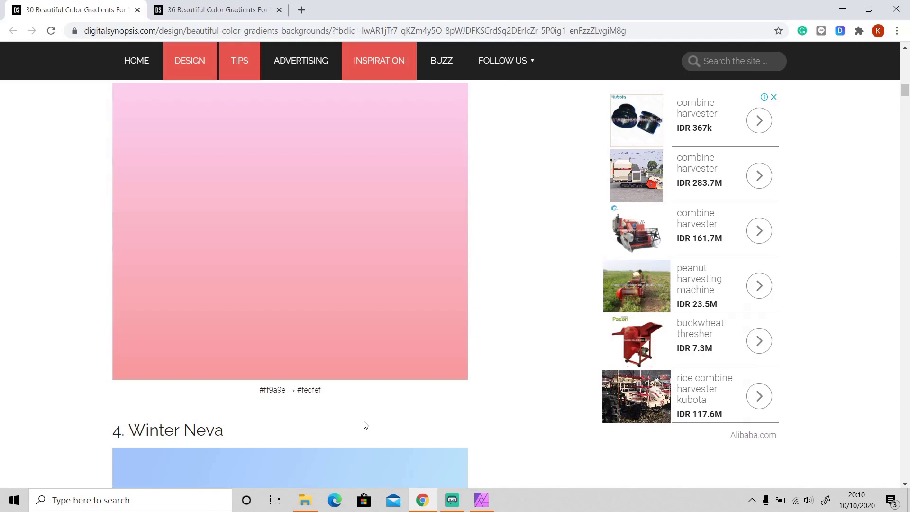
left_click(191, 6)
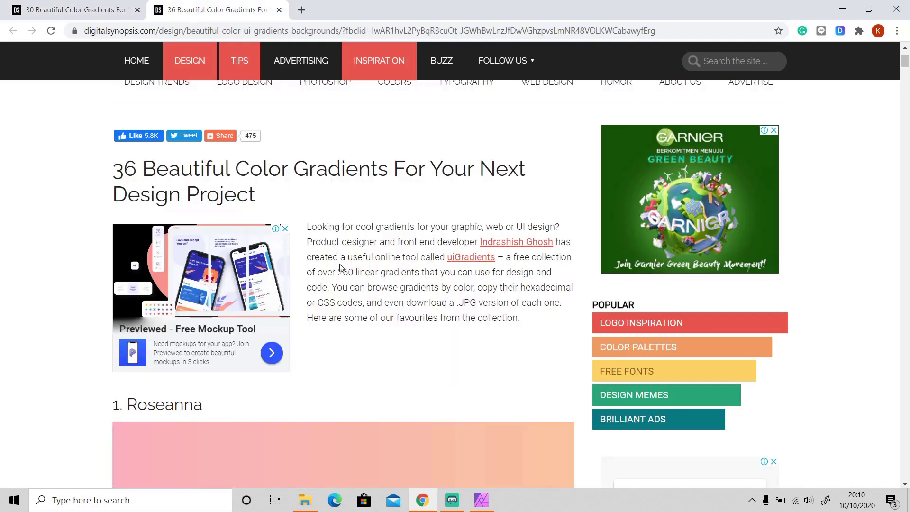
scroll(397, 350, "down", 4)
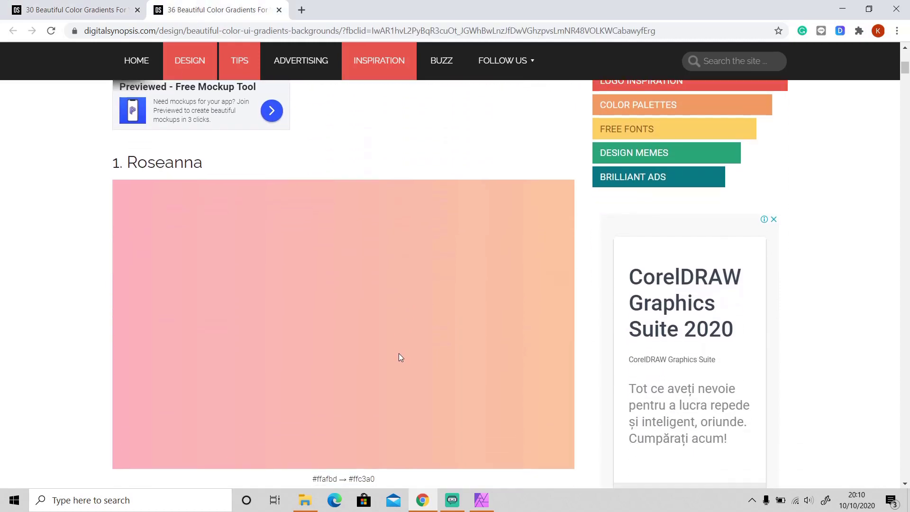
scroll(399, 357, "down", 3)
scroll(399, 356, "down", 2)
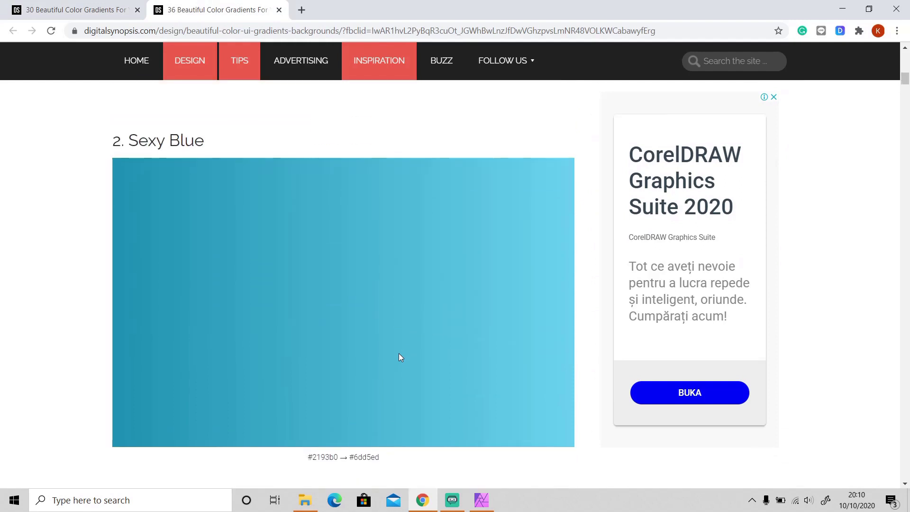
scroll(399, 357, "down", 1)
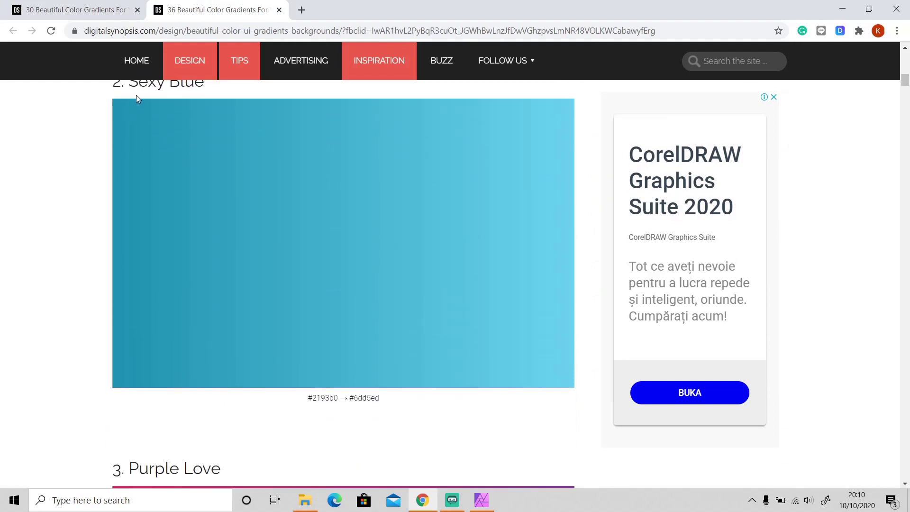
left_click(481, 501)
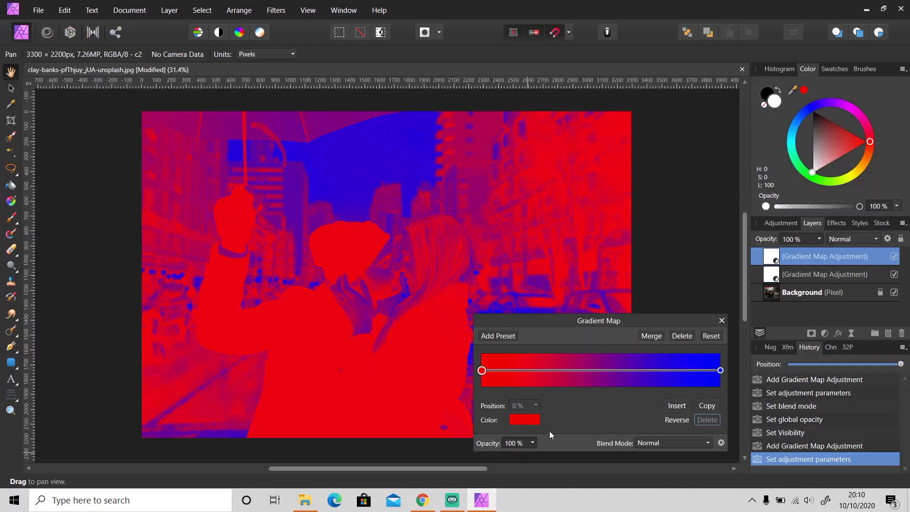
Set the second gradient map's end stop to light cyan #6DD5ED after checking the codes.
left_click(516, 418)
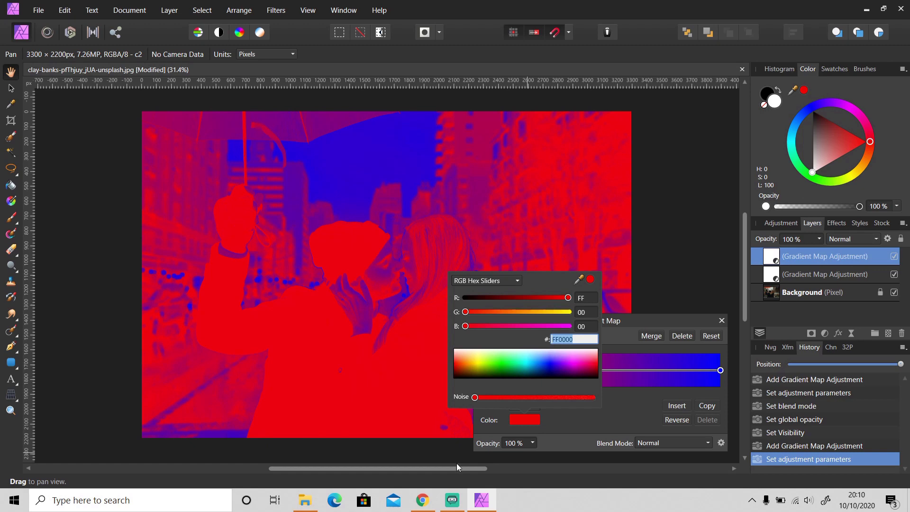
left_click(437, 471)
type("2193b")
type("0")
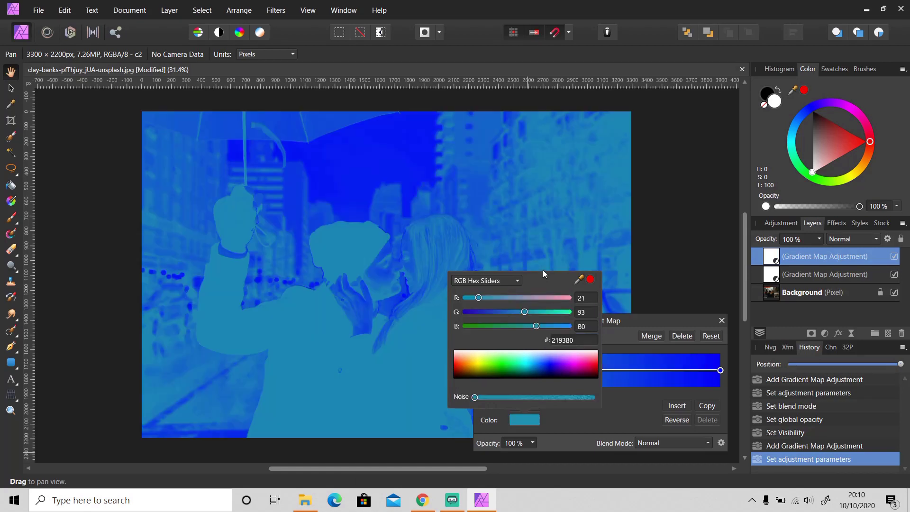
left_click(720, 371)
left_click(529, 422)
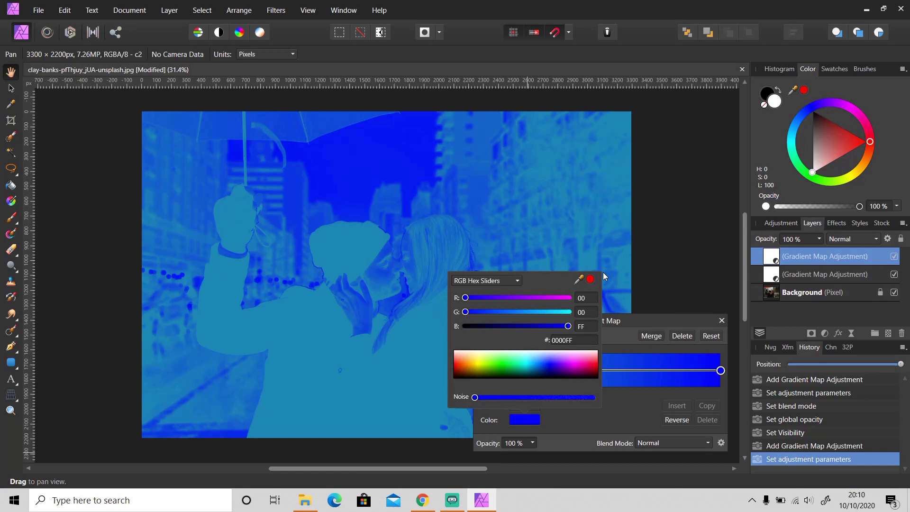
left_click(573, 339)
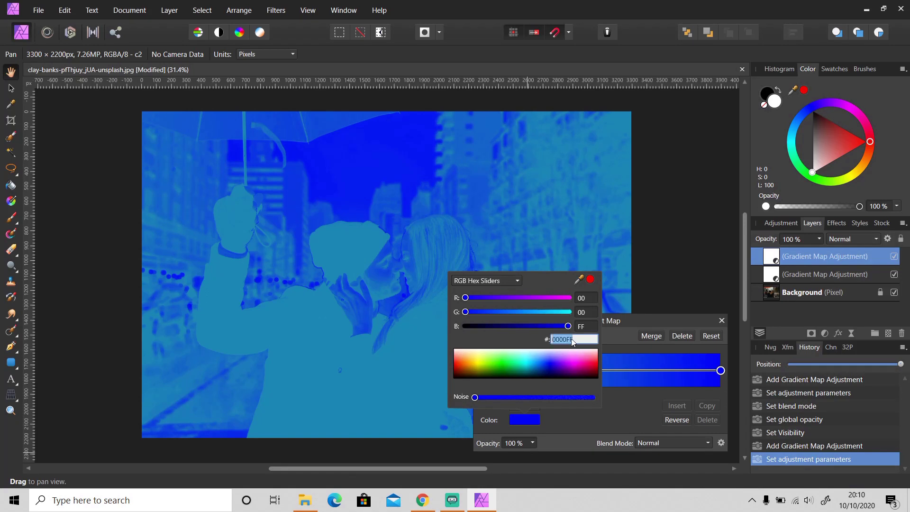
type("6dd")
type("5")
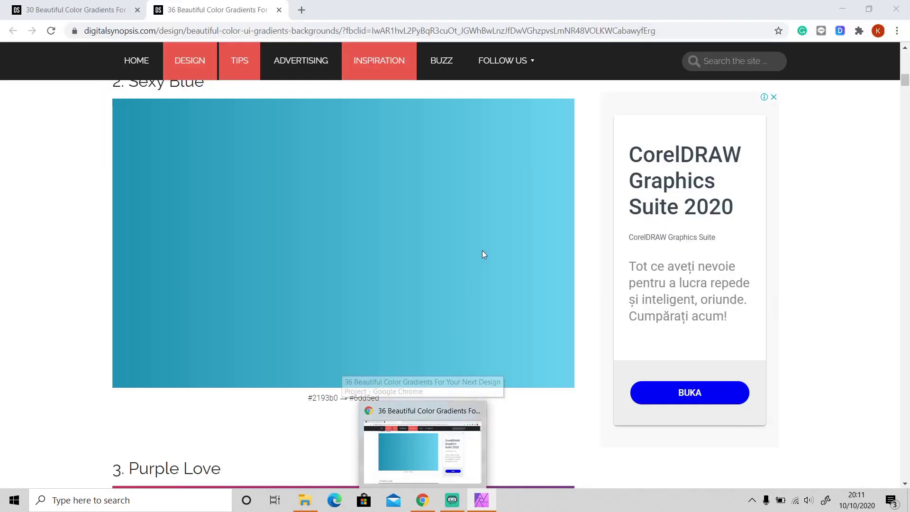
type("ed")
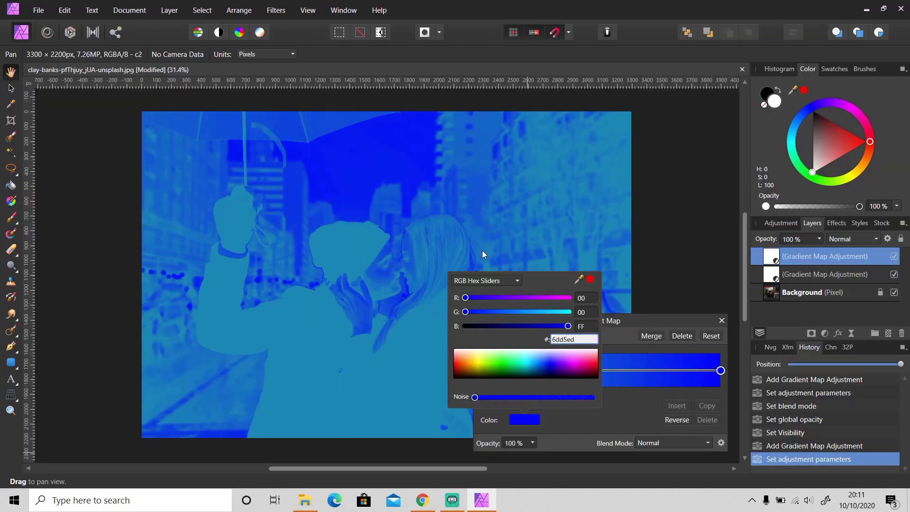
key("Return")
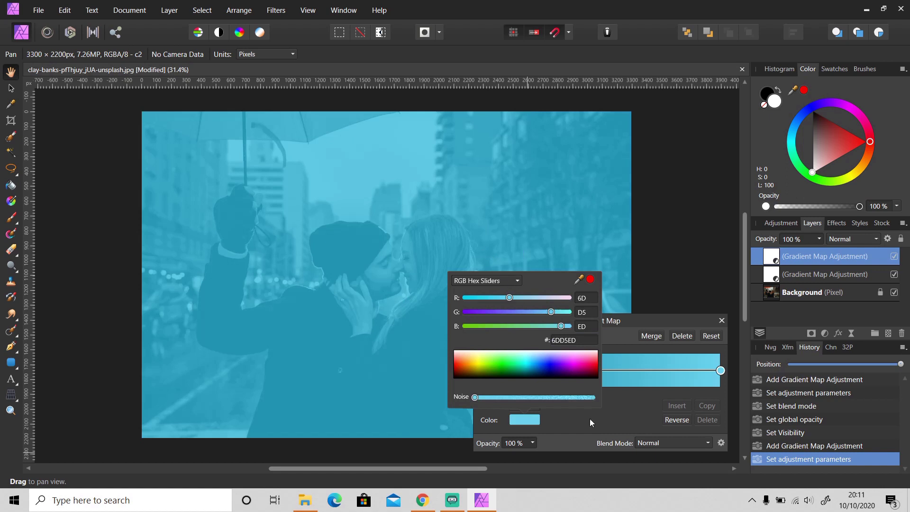
left_click(589, 418)
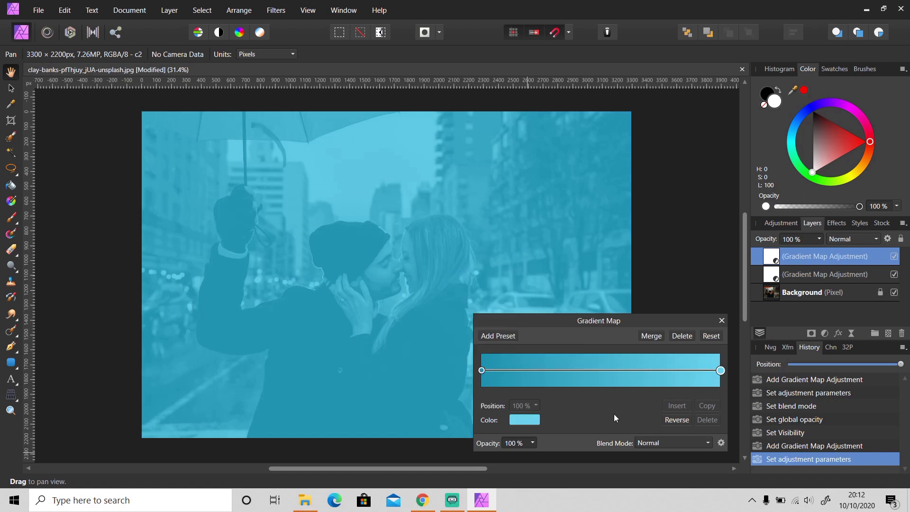
Blend the cyan gradient map as Soft Light at 25% opacity.
left_click(648, 442)
scroll(660, 254, "up", 1)
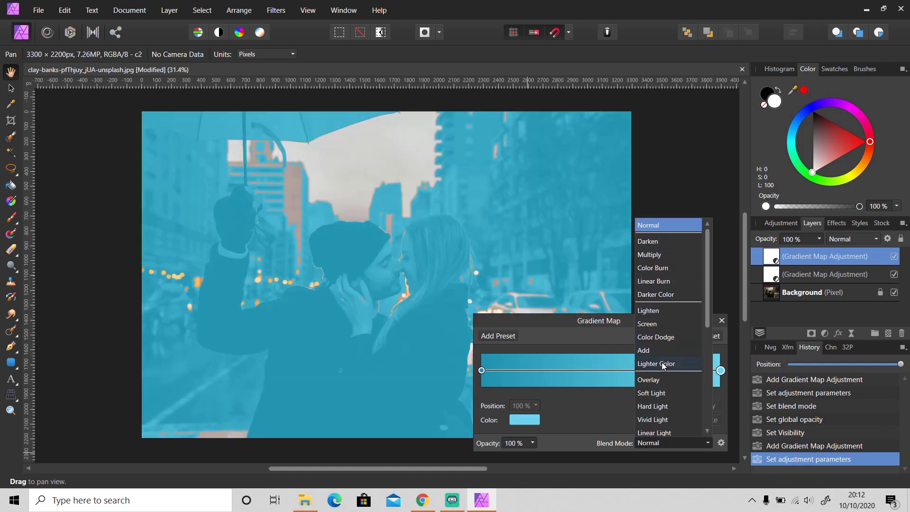
left_click(665, 397)
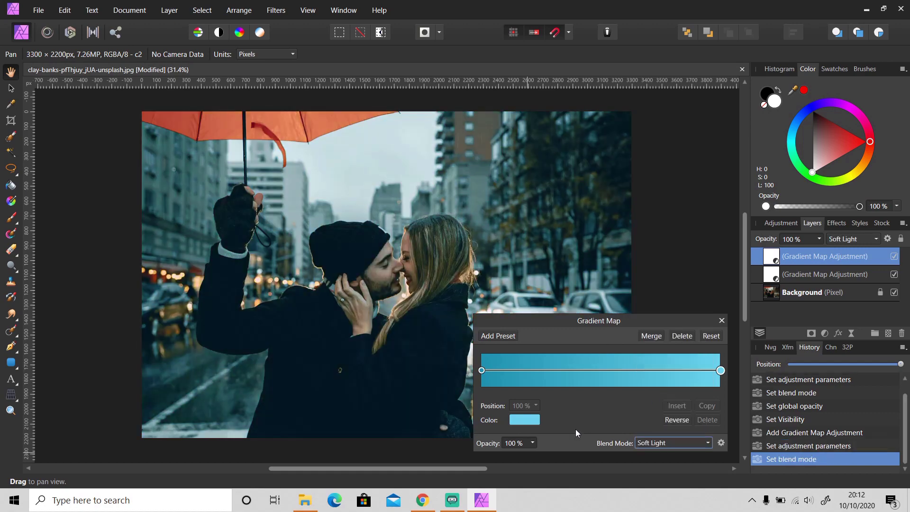
left_click(533, 444)
left_click_drag(535, 456, 471, 457)
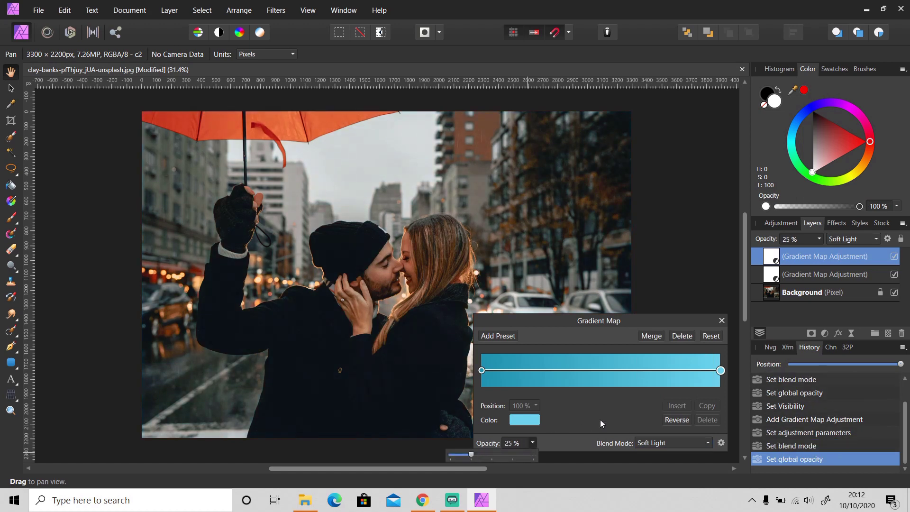
left_click(722, 321)
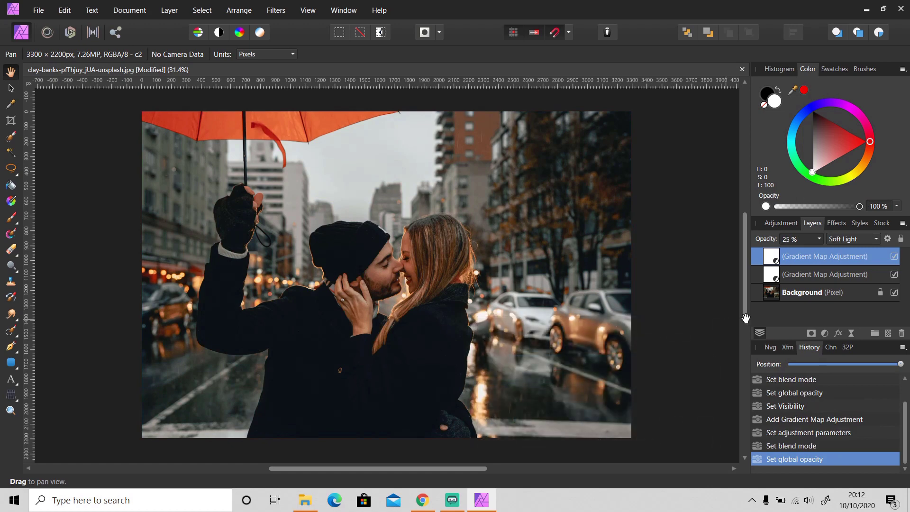
Toggle layer visibility so the pink Overlay map shows and the cyan map is hidden.
left_click(894, 274)
left_click(893, 256)
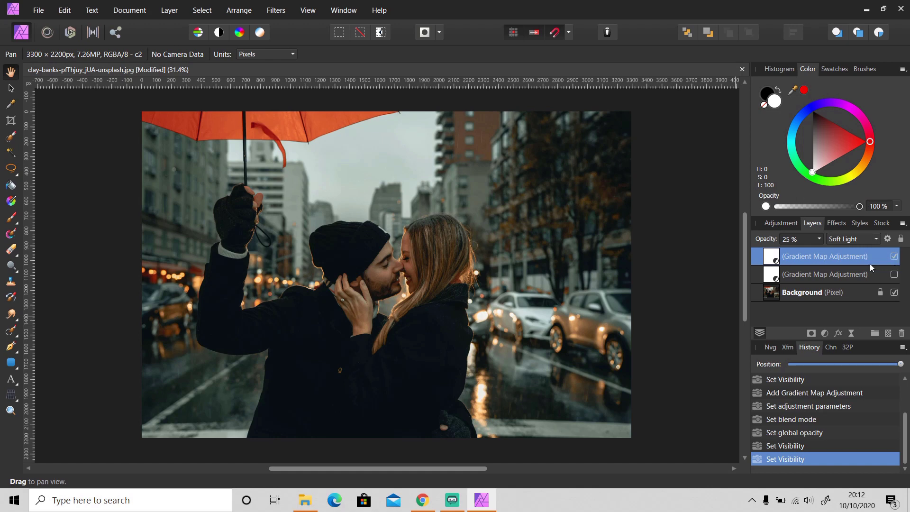
left_click(894, 274)
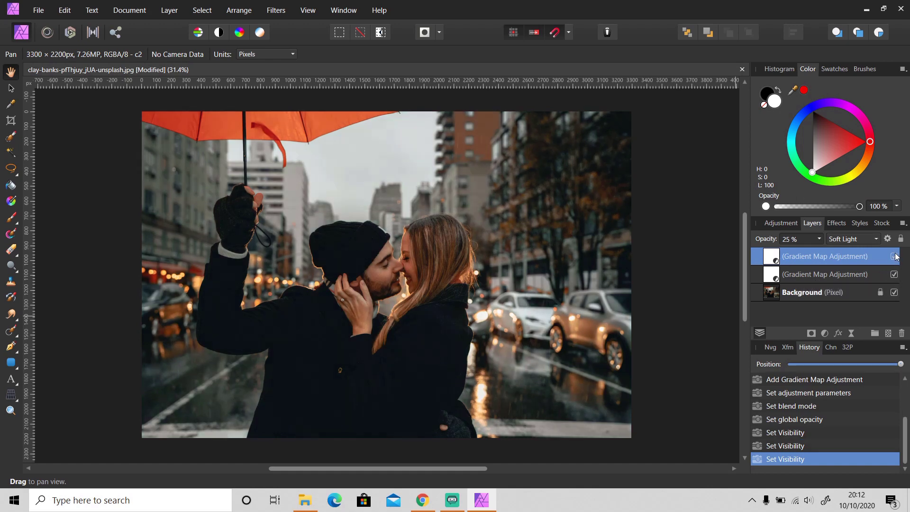
left_click(894, 256)
Rename the overlay gradient map 'Lady Lips' and the soft light one 'Sexy Blue'.
double_click(821, 276)
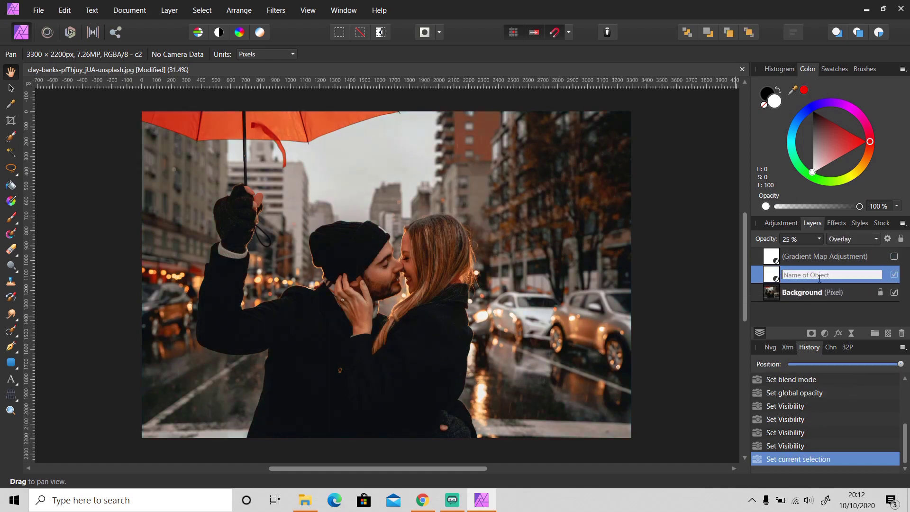
type("Lady")
type(" Lips")
key("Return")
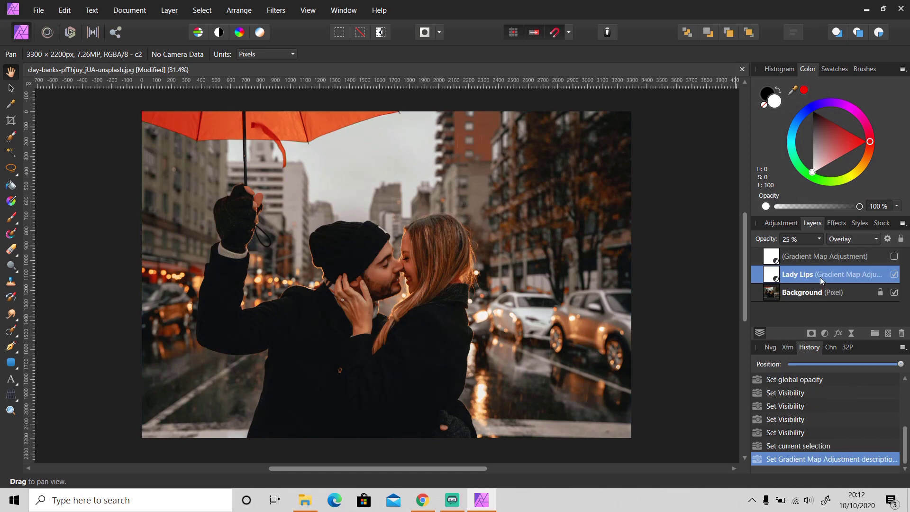
double_click(818, 258)
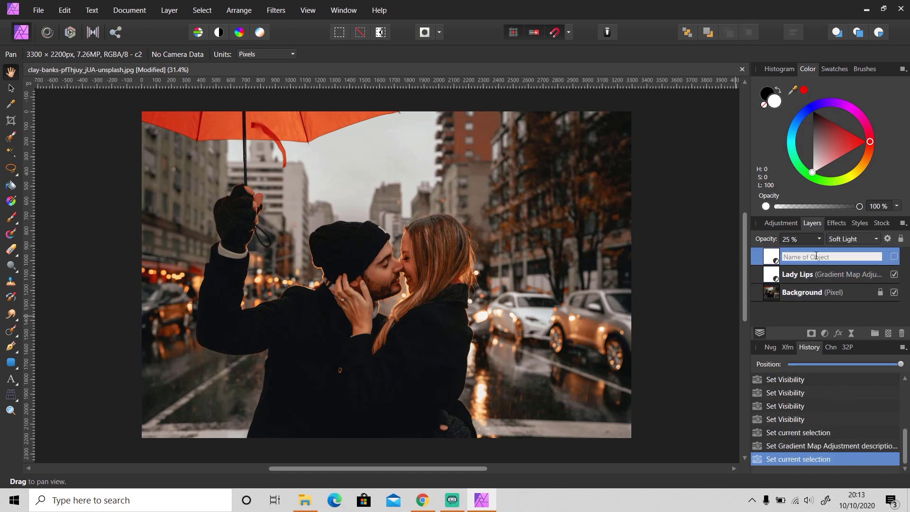
type("Sexy Bl")
type("ue")
key("Return")
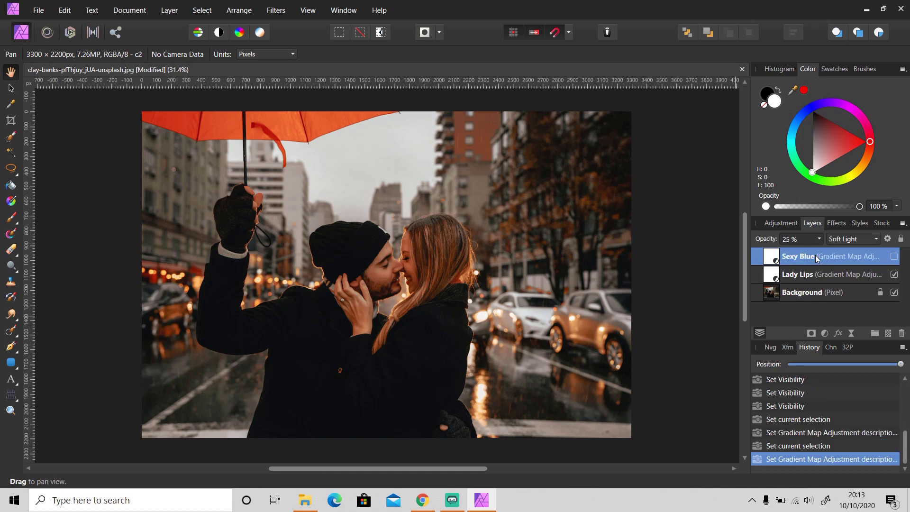
Show the Sexy Blue gradient map and hide Lady Lips, cooling the photo's tone.
left_click(894, 256)
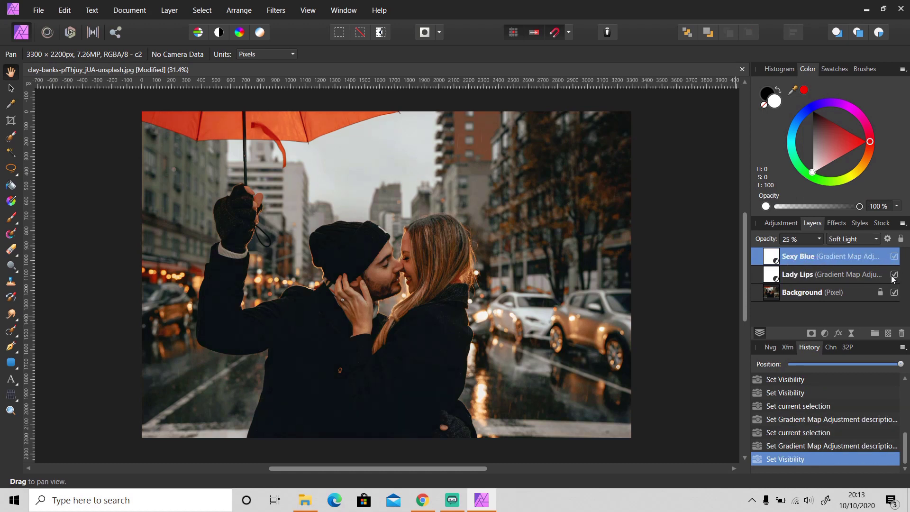
left_click(894, 275)
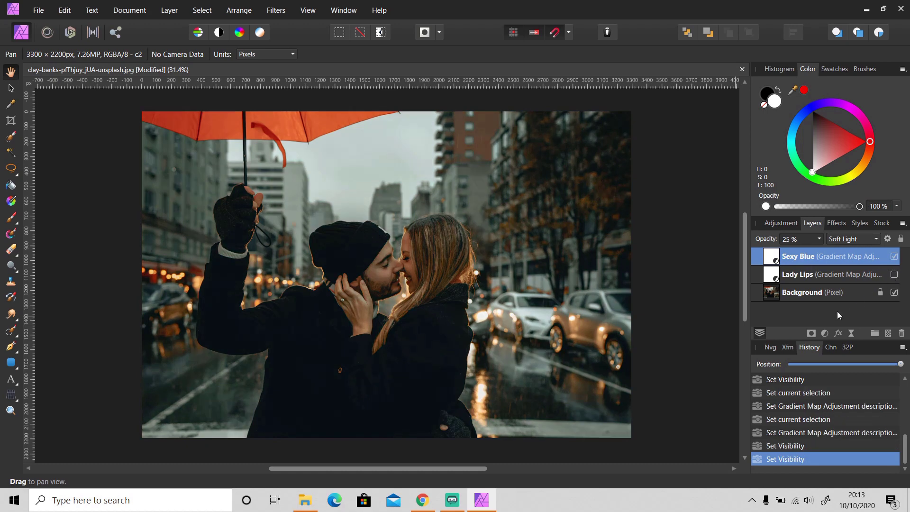